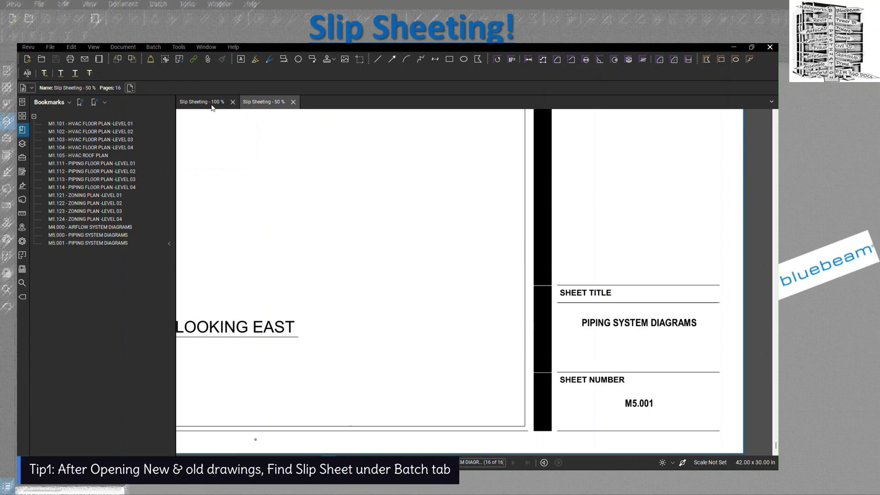
Start a Batch Slip Sheet with the open 50% set as current files, removing the 100% set.
left_click(156, 47)
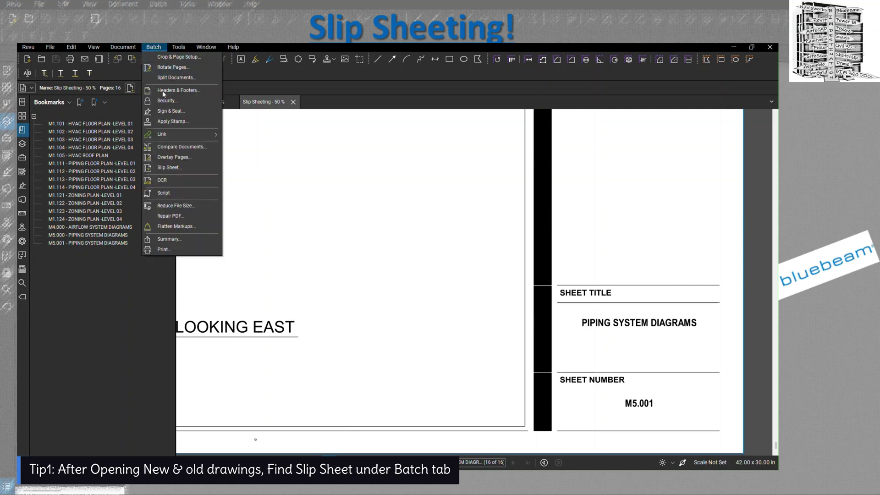
left_click(177, 168)
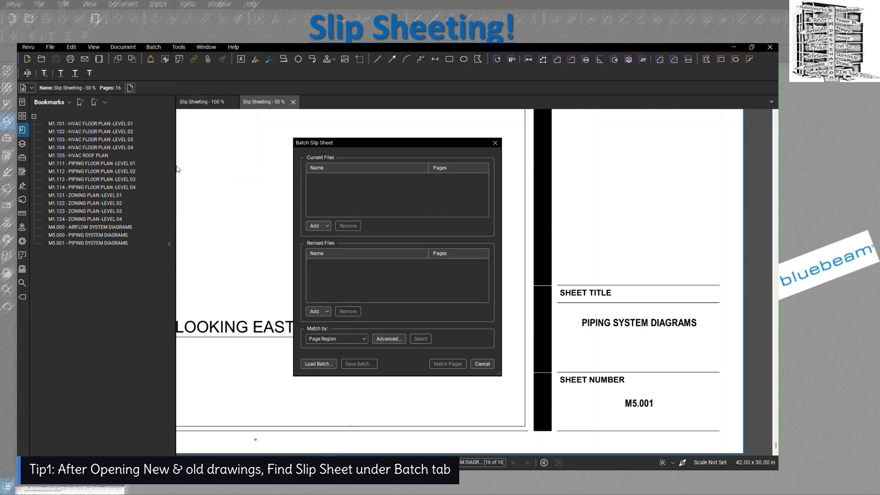
left_click(324, 227)
left_click(330, 243)
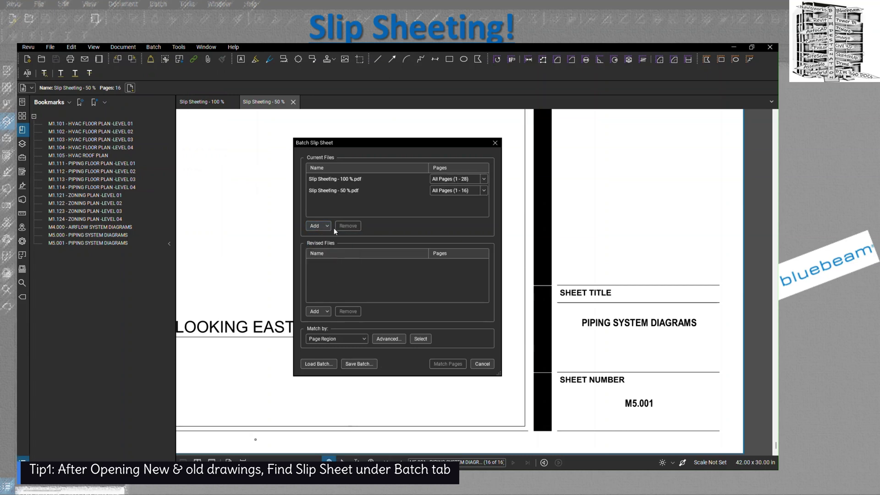
left_click(338, 179)
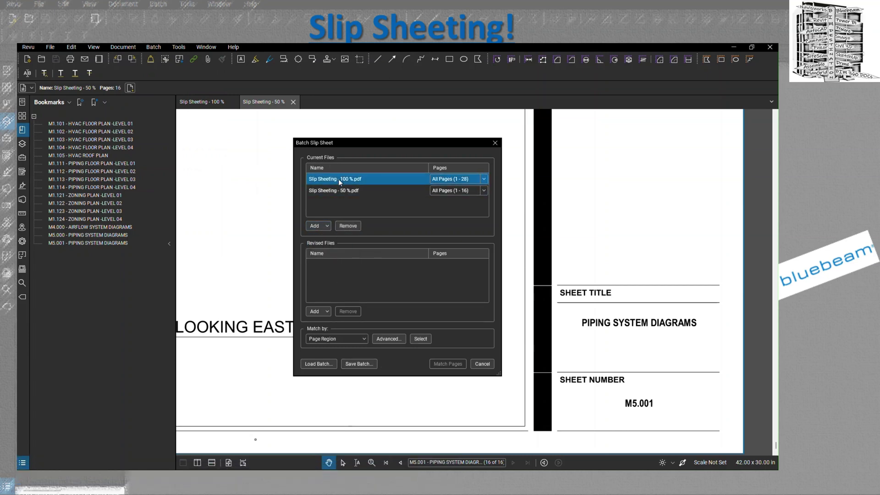
left_click(348, 225)
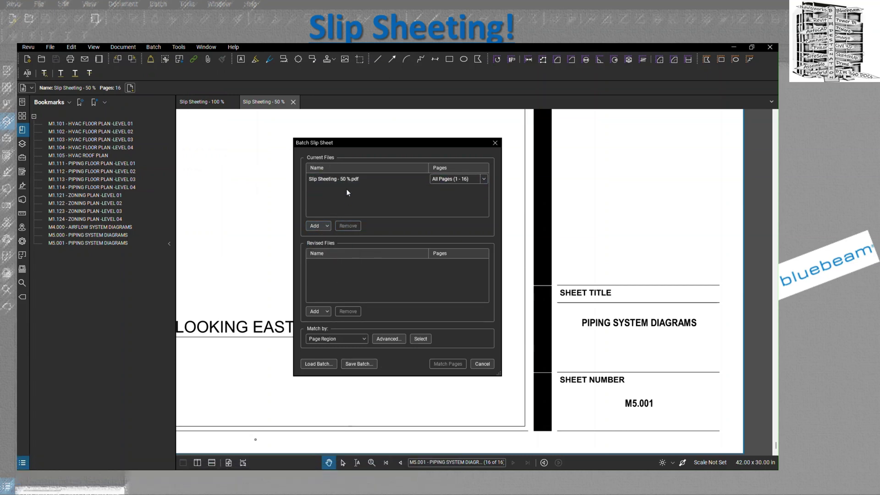
Add the open 100% set as revised files and match pages by Page Region.
left_click(317, 311)
left_click(335, 333)
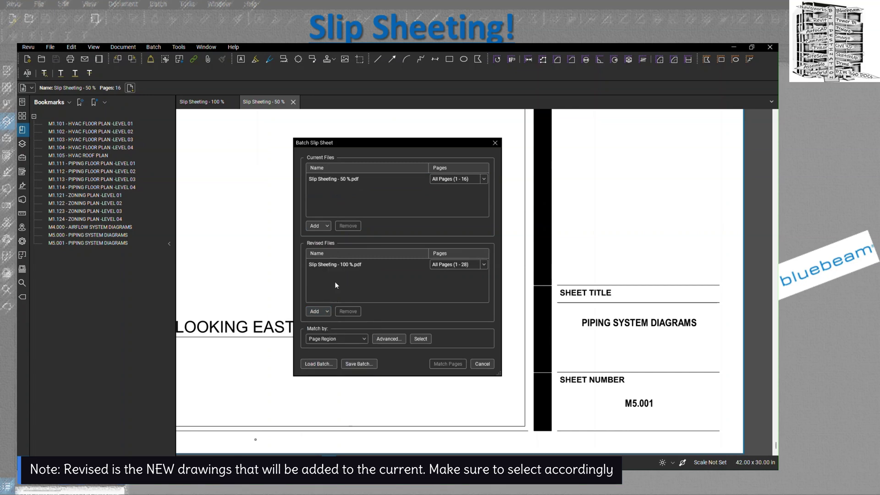
left_click(323, 266)
left_click(359, 339)
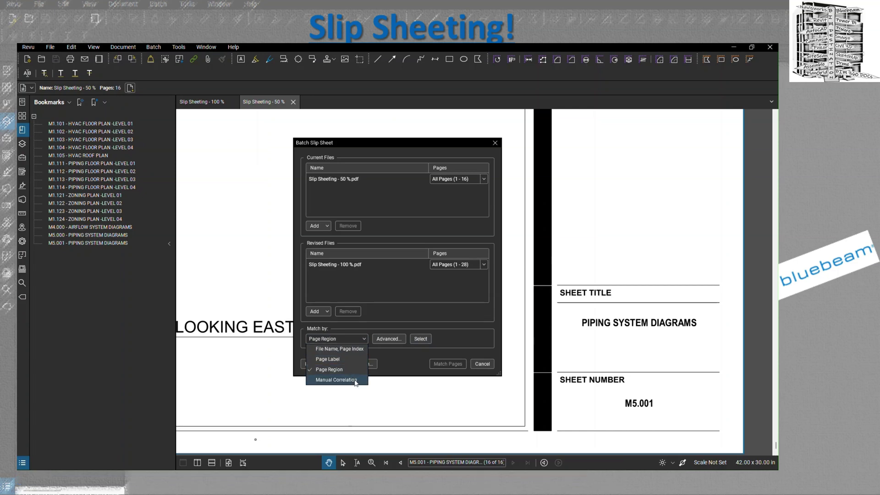
left_click(387, 340)
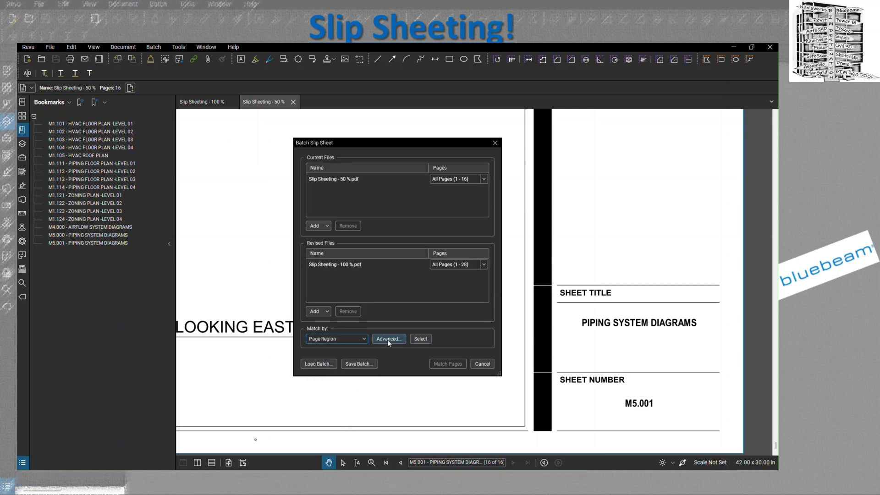
left_click(387, 340)
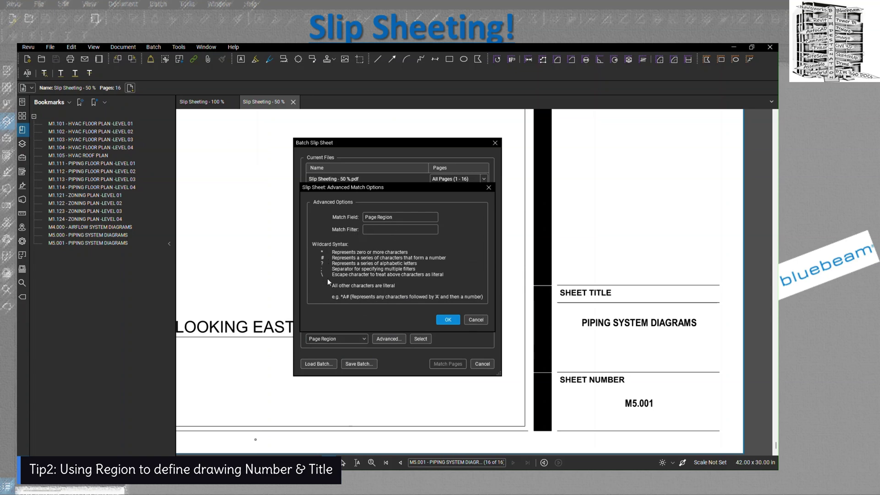
left_click(448, 320)
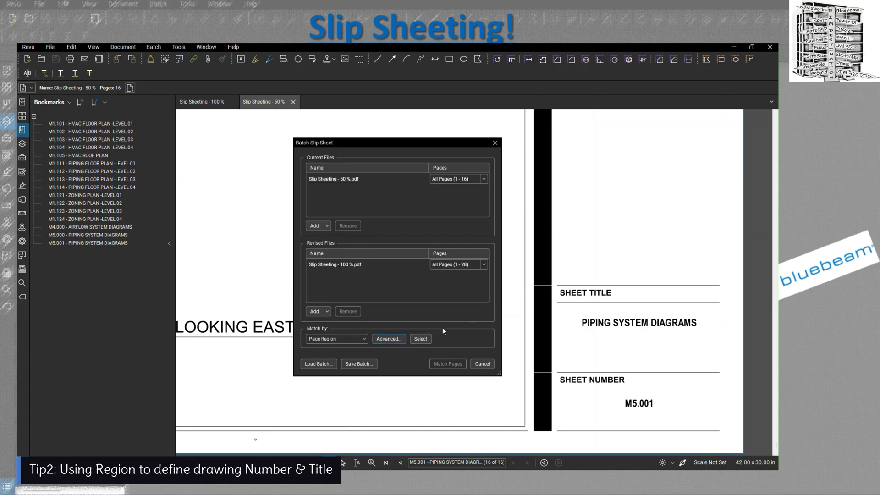
Define the match label as sheet-number region, '-', and sheet-title region, then match pages.
left_click(420, 340)
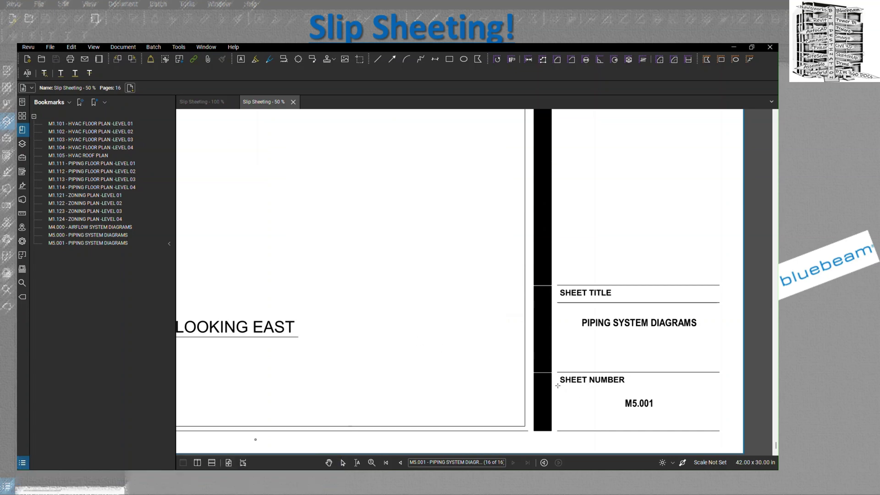
left_click_drag(558, 386, 728, 431)
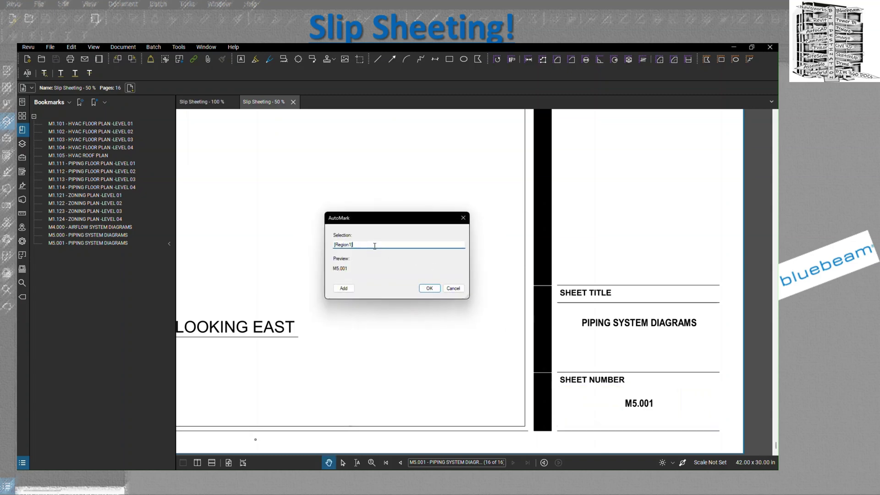
type("-")
left_click(351, 289)
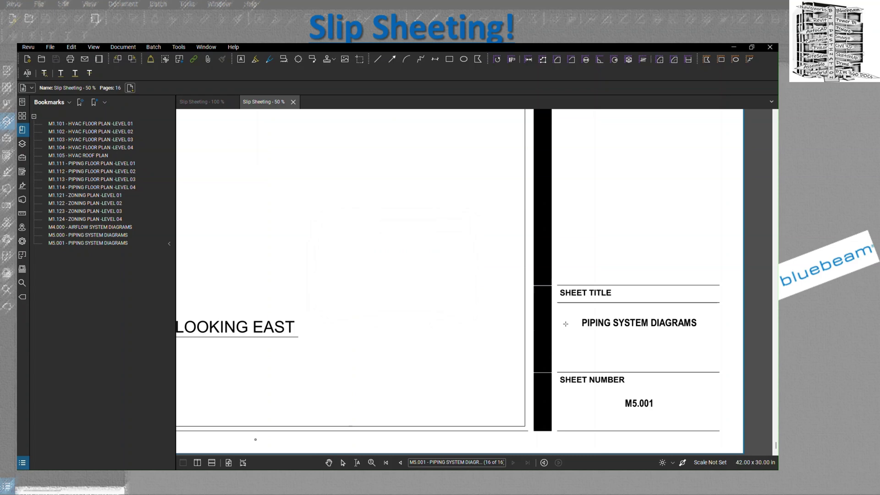
left_click_drag(555, 305, 735, 373)
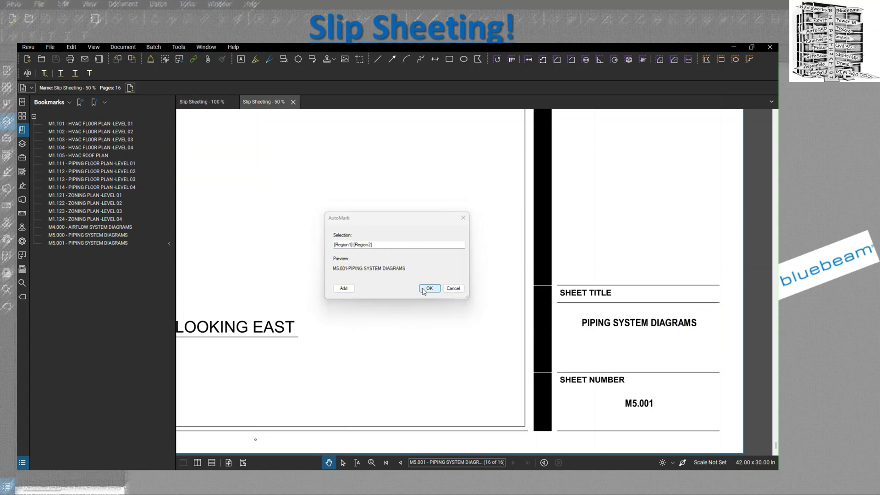
left_click(427, 288)
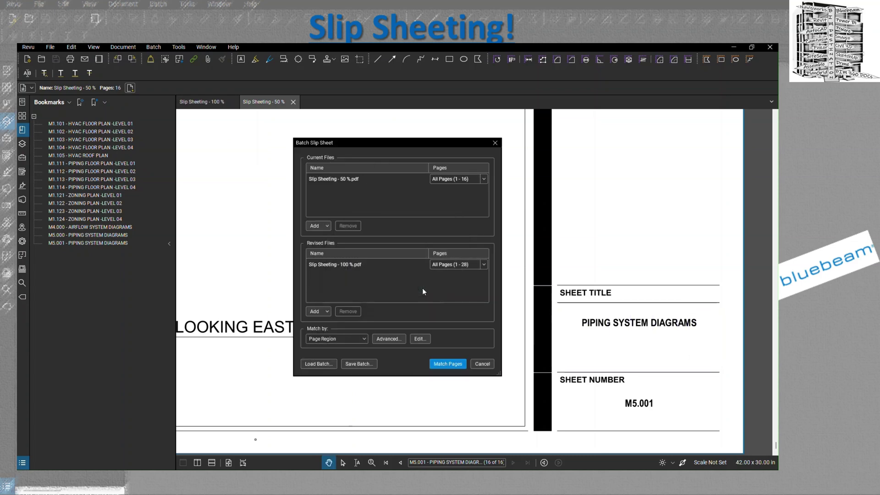
left_click(442, 365)
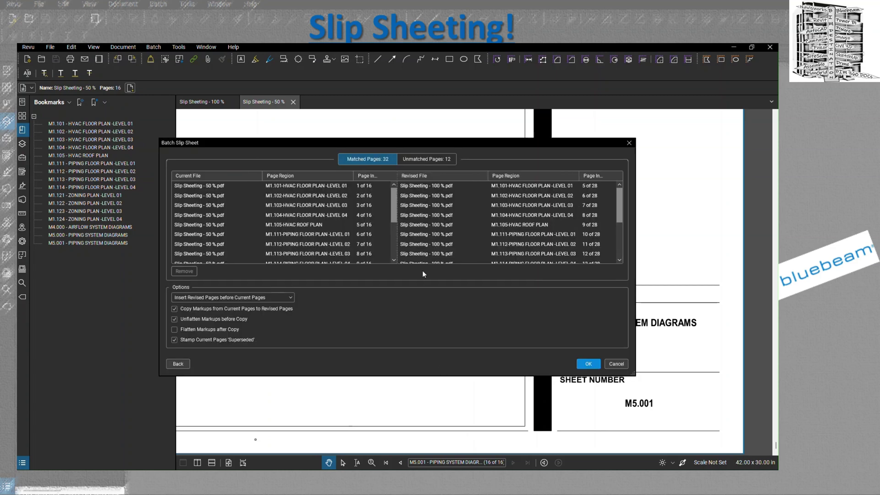
Review matched and unmatched sheets, then insert revised pages before current pages stamped Superseded.
left_click(441, 163)
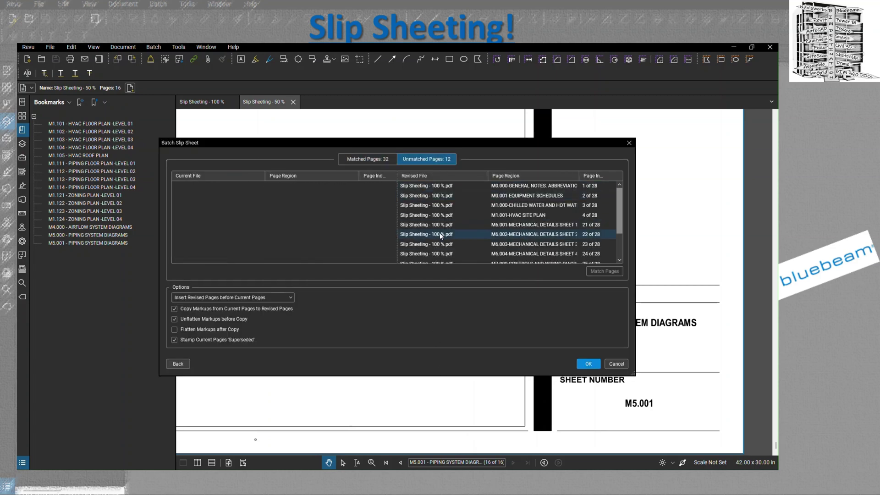
left_click(376, 162)
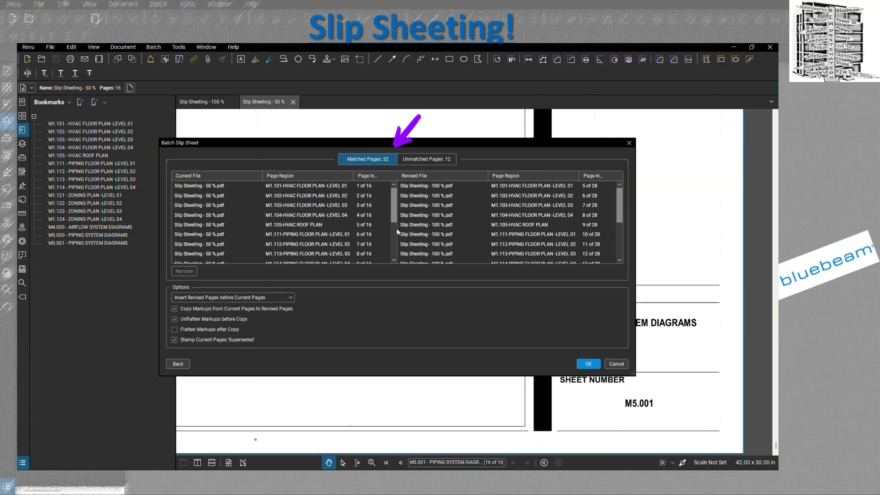
left_click(272, 297)
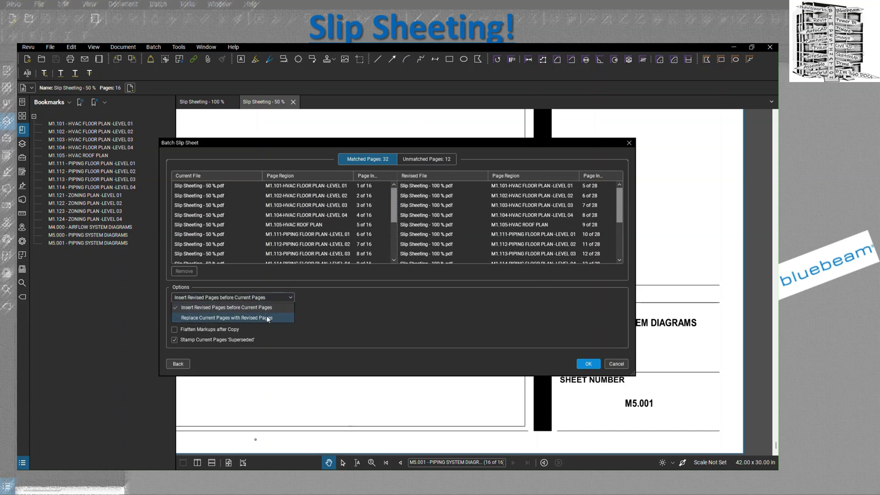
left_click(267, 317)
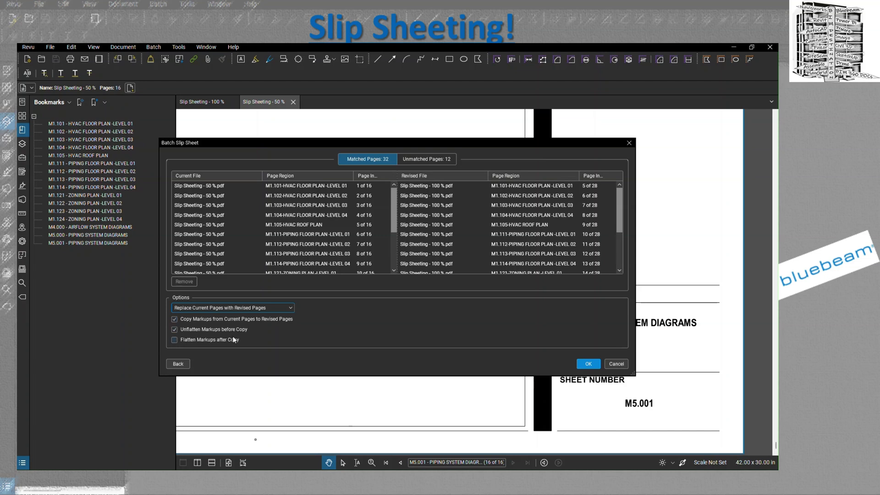
left_click(234, 308)
left_click(235, 317)
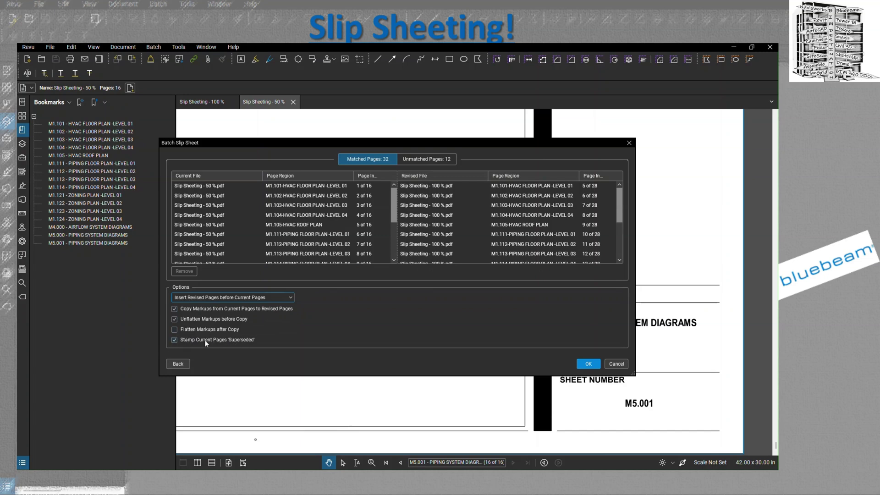
left_click(587, 365)
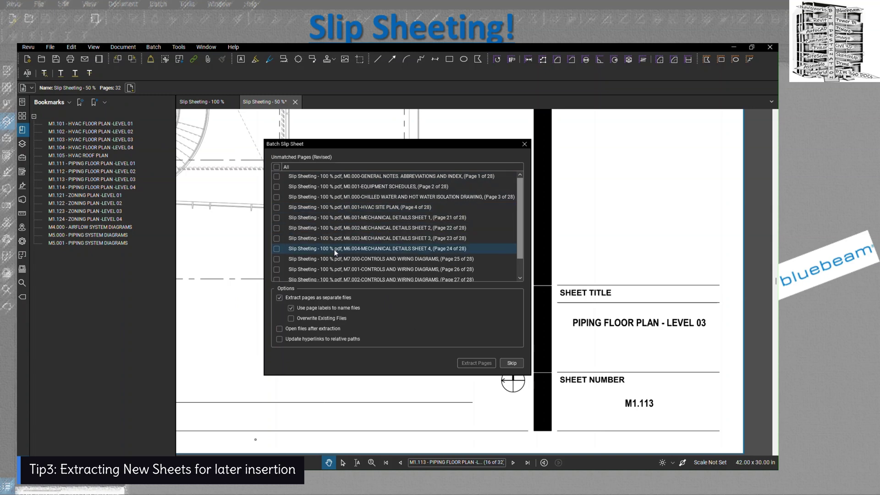
Extract all unmatched revised pages into the Downloads > Extracted Files folder.
scroll(335, 261, "down", 1)
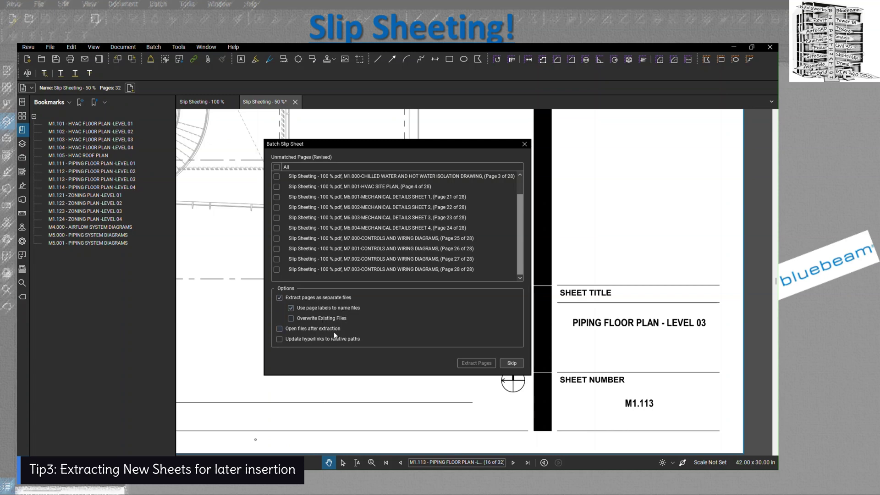
left_click(277, 167)
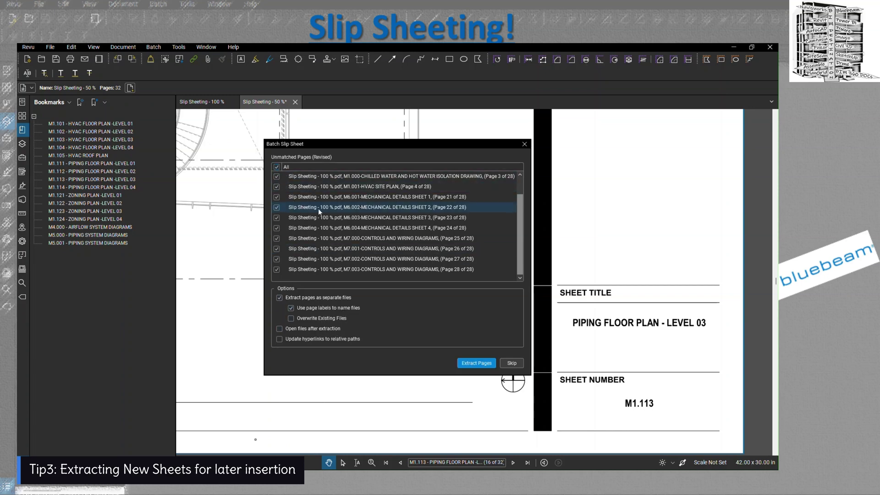
left_click(487, 364)
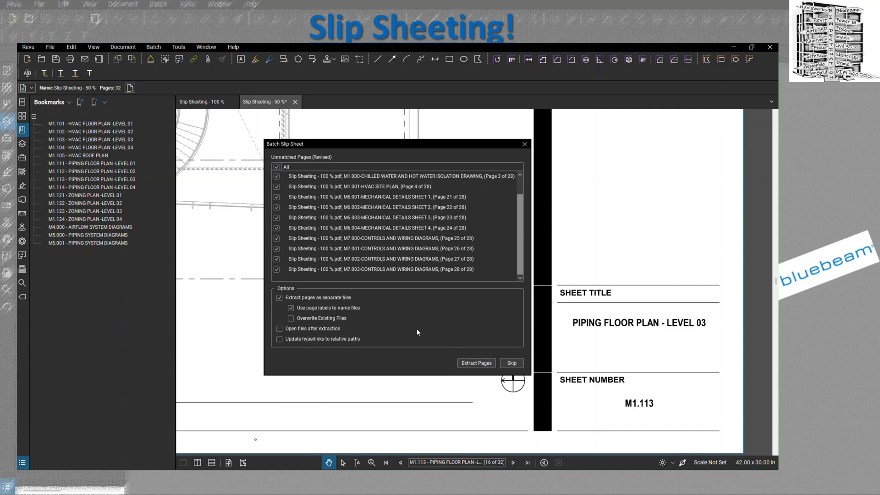
scroll(328, 242, "up", 5)
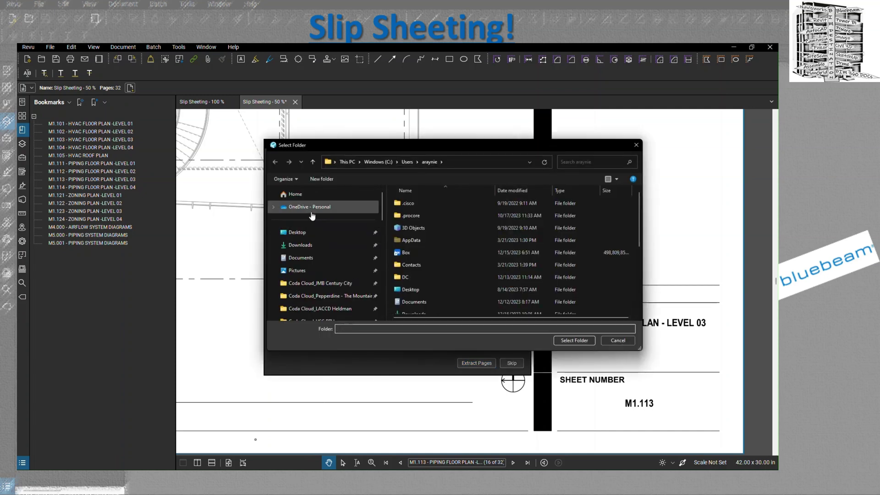
left_click(299, 245)
double_click(432, 210)
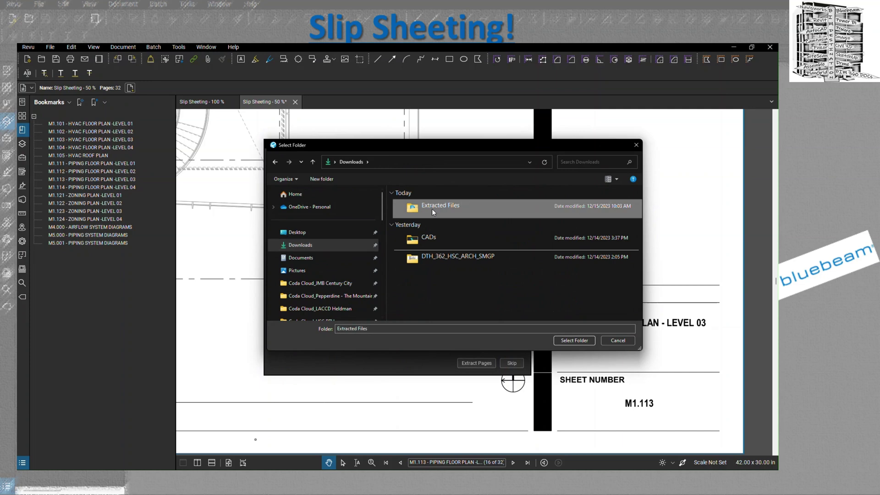
left_click(573, 341)
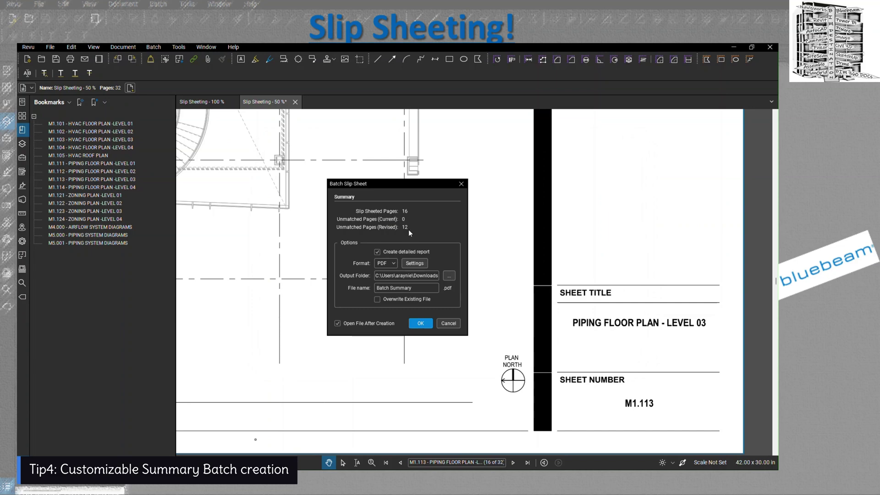
Keep the summary format as PDF with Letter page size and create the Batch Summary.
left_click(397, 265)
left_click(419, 264)
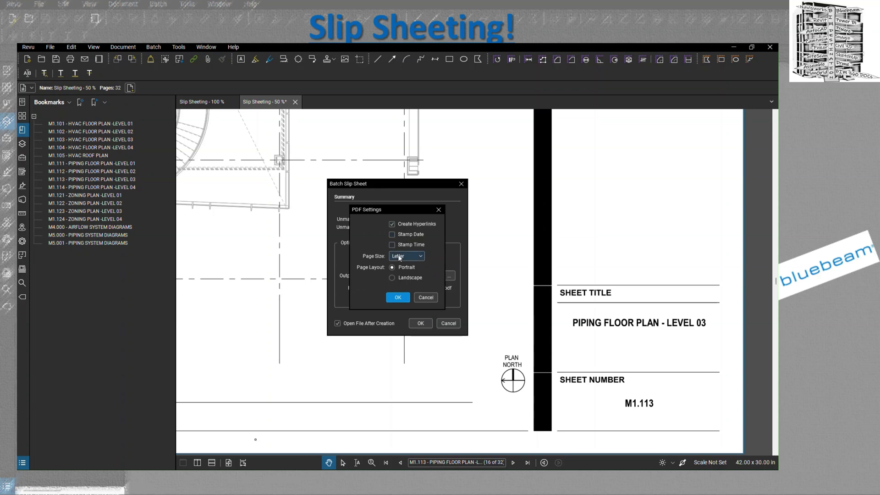
left_click(399, 257)
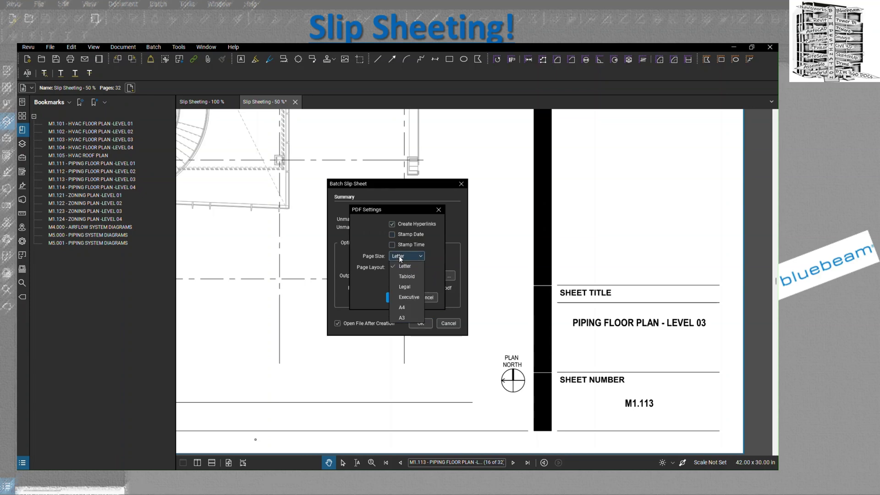
left_click(407, 266)
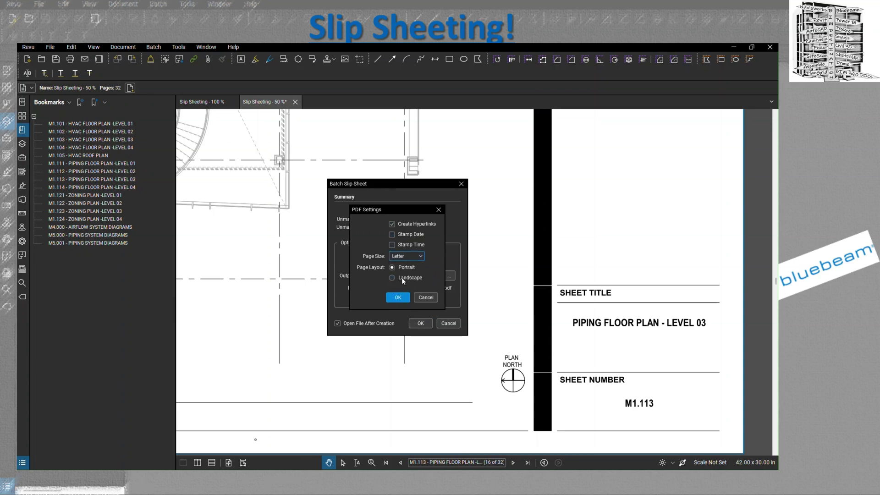
left_click(398, 297)
left_click(420, 324)
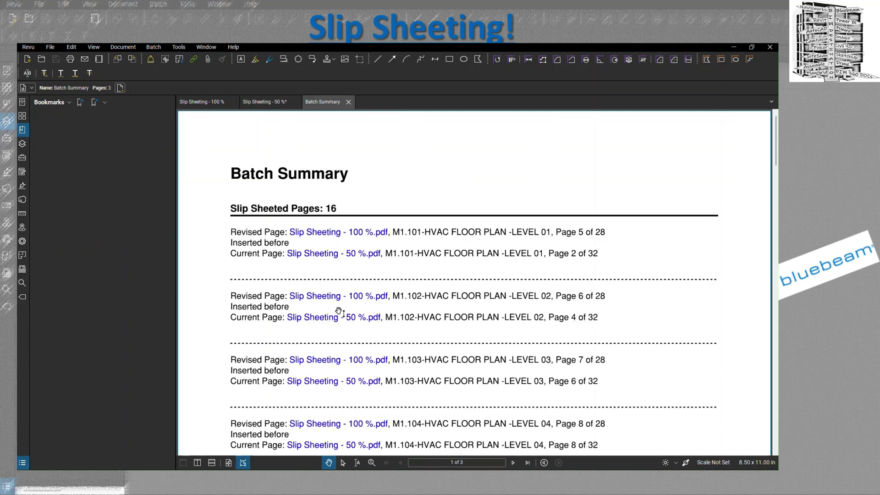
Follow the report link to the revised M1.101 page and return to the Batch Summary.
left_click(374, 234)
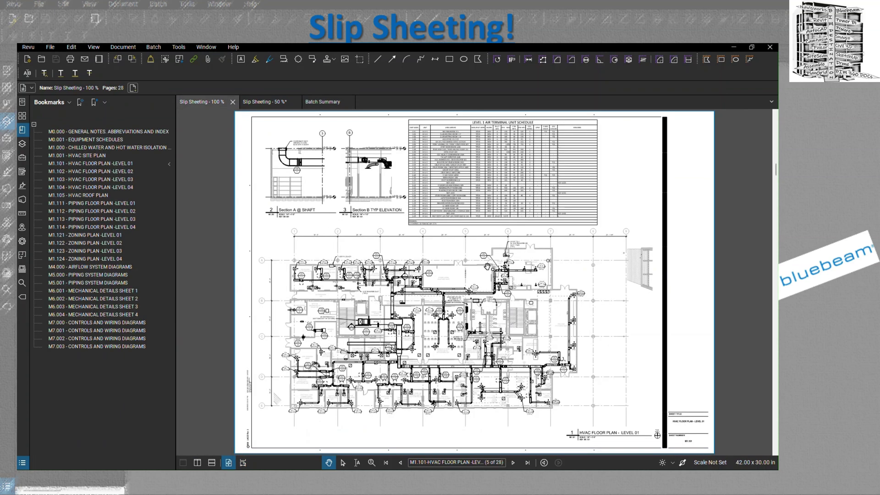
left_click(332, 104)
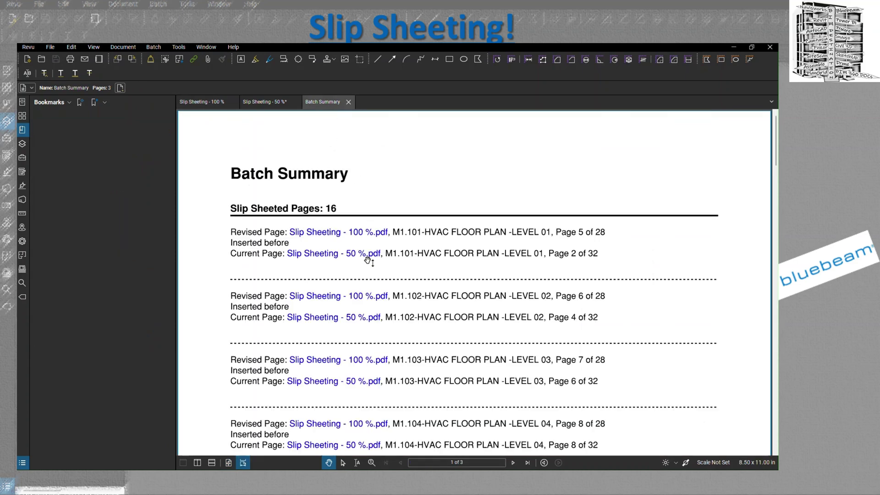
scroll(371, 293, "down", 3)
scroll(372, 313, "down", 10)
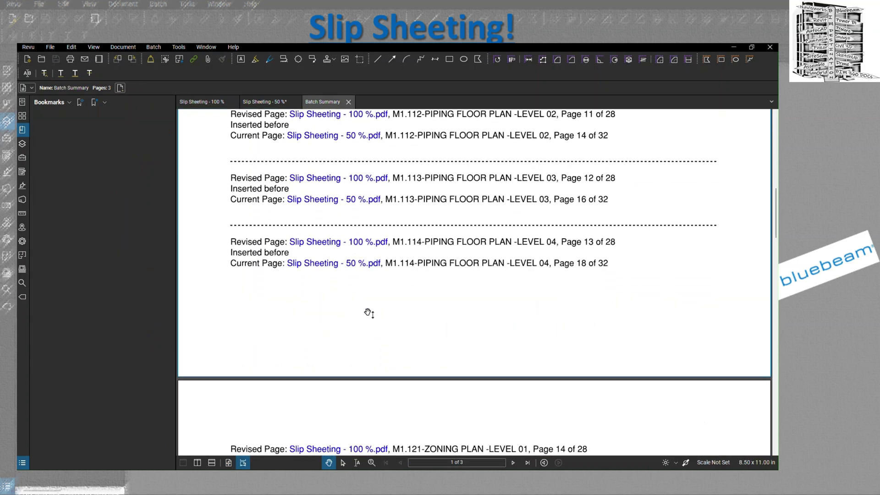
Follow the link to superseded M1.114, return, then switch to the 50% set.
left_click(359, 268)
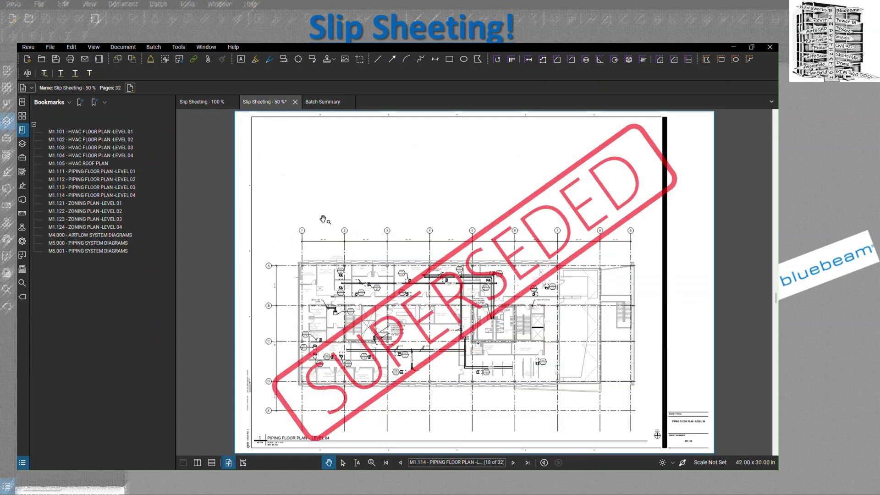
left_click(326, 103)
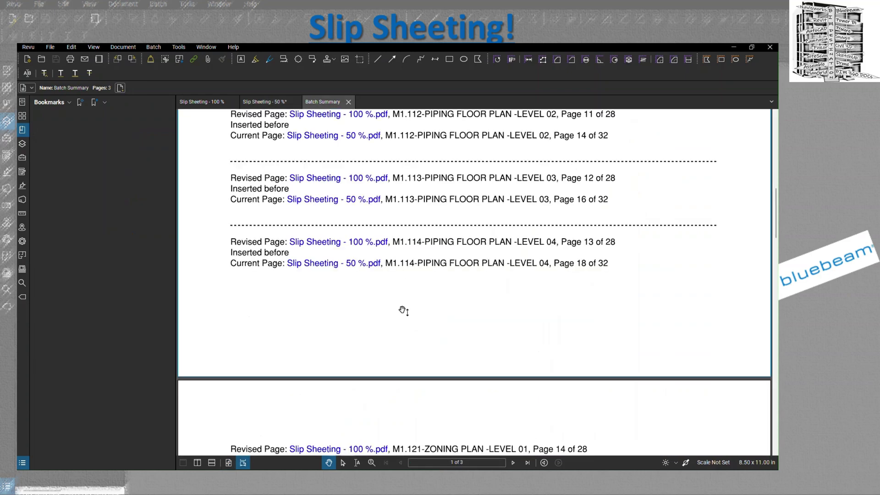
scroll(401, 314, "up", 5)
scroll(401, 314, "up", 5)
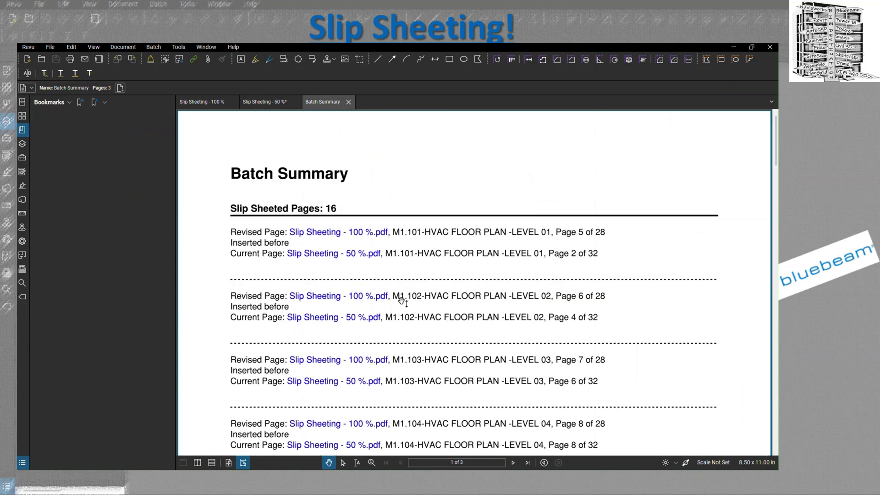
left_click(268, 101)
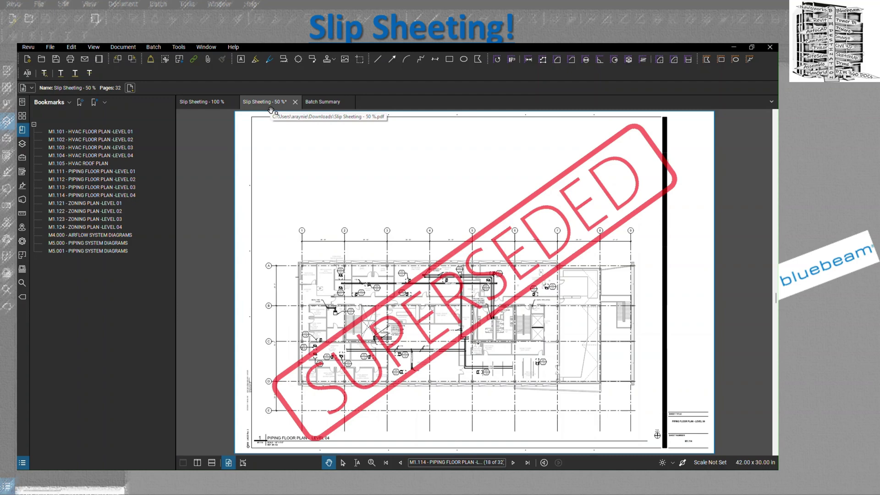
Page through M1.101, M1.102 and M1.103 with their SUPERSEDED copies, pages 1 to 6.
left_click(99, 132)
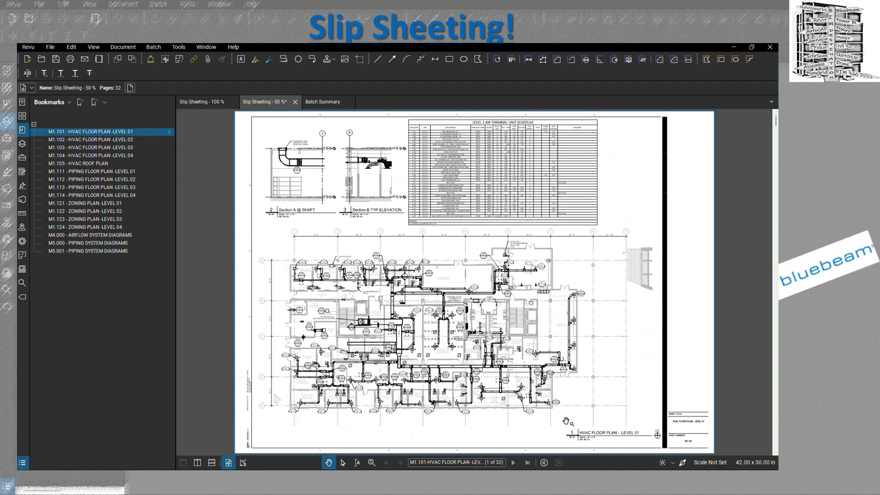
left_click(513, 463)
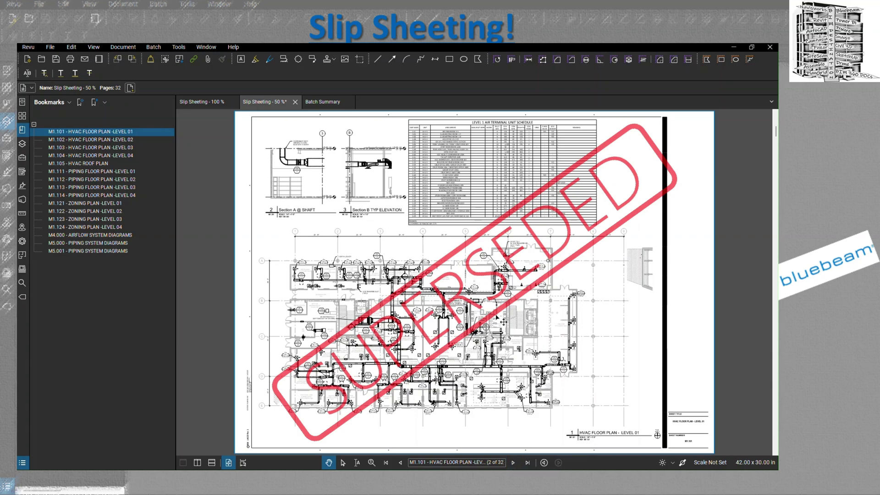
left_click(121, 141)
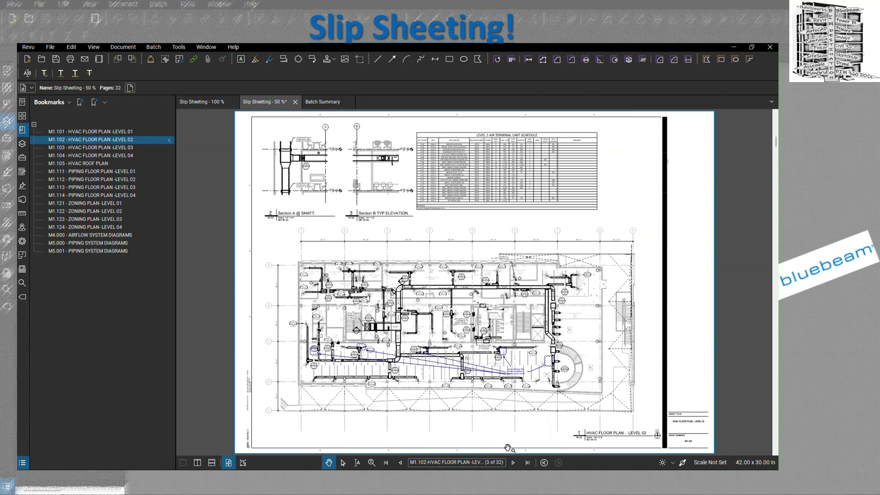
left_click(513, 463)
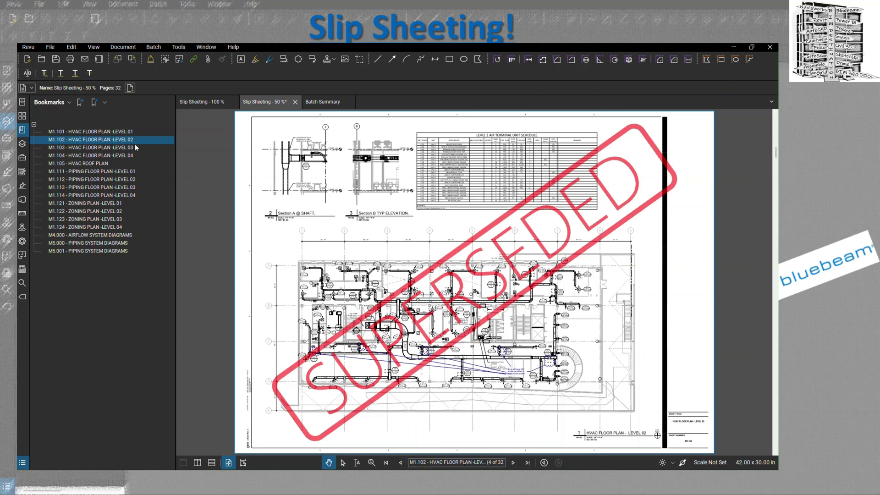
left_click(513, 463)
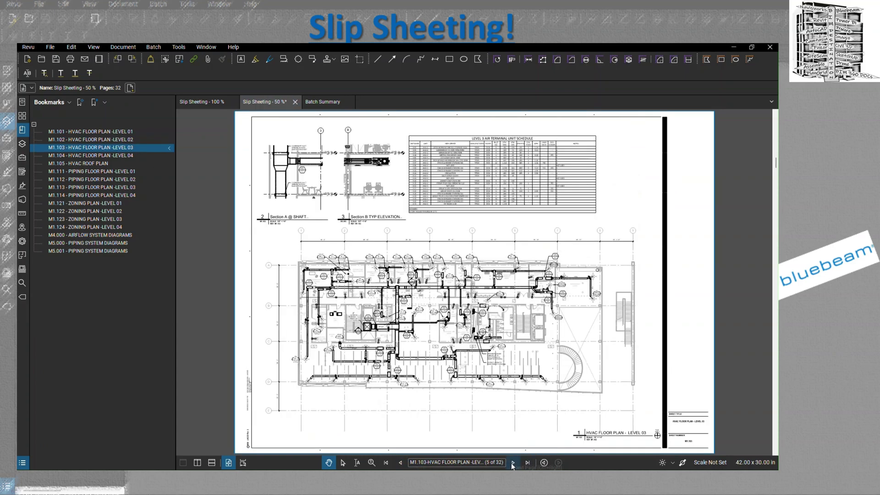
left_click(513, 462)
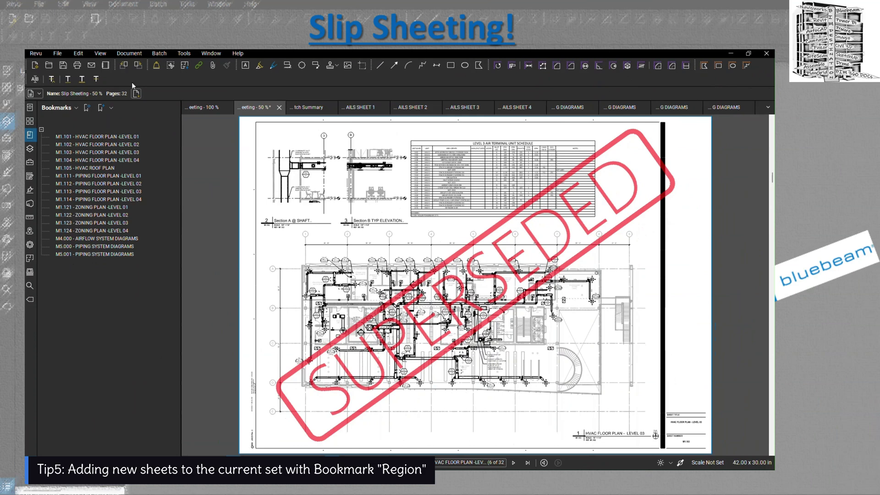
Insert the extracted sheets, excluding the 100% set and Batch Summary, after the last page.
left_click(137, 54)
mouse_move(158, 96)
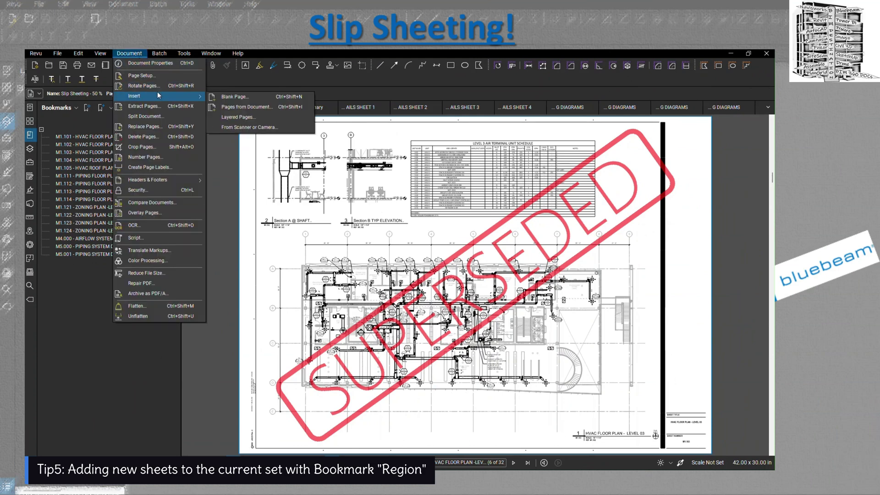
left_click(236, 107)
left_click(348, 247)
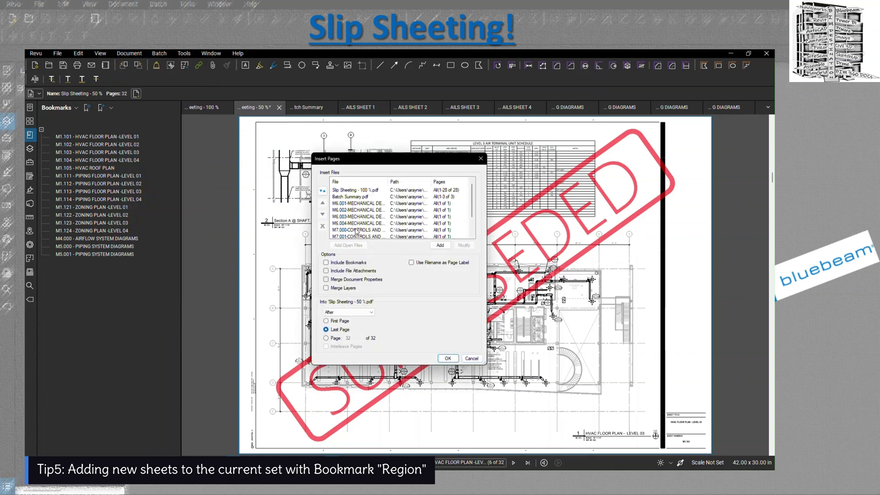
left_click(350, 190)
left_click(323, 226)
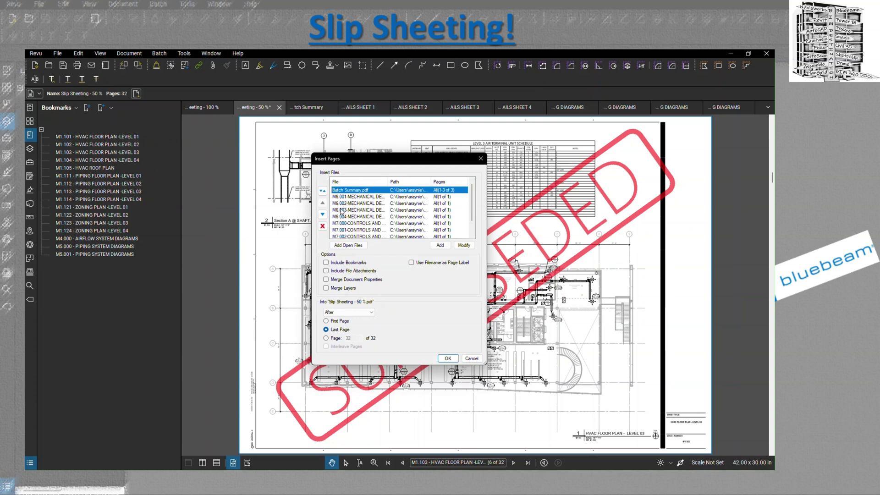
left_click(322, 226)
scroll(347, 226, "down", 1)
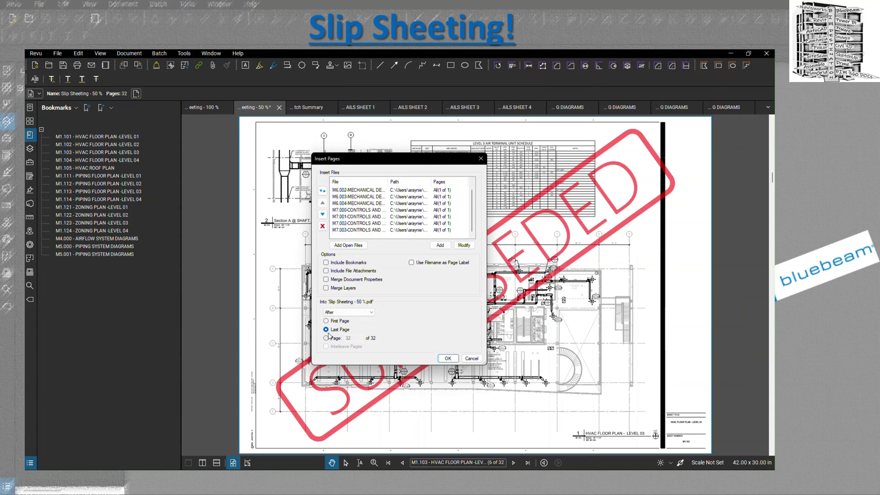
left_click(448, 359)
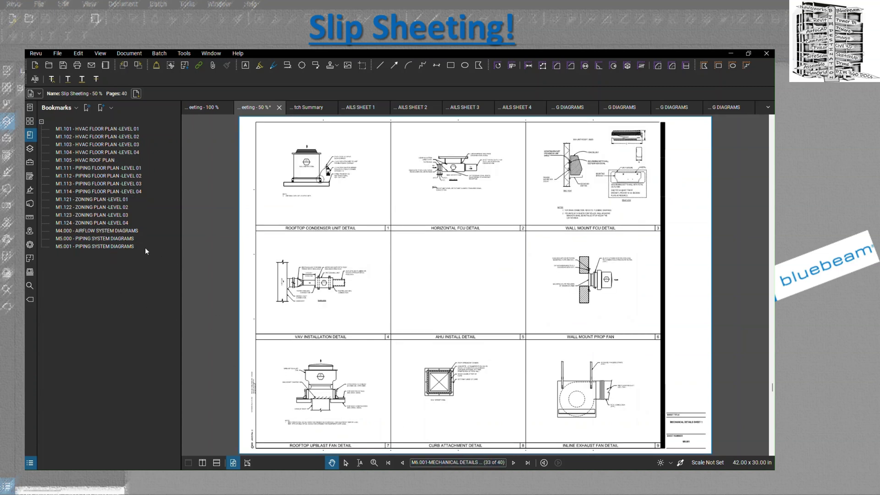
Open the M5.001 - PIPING SYSTEM DIAGRAMS bookmark.
left_click(132, 245)
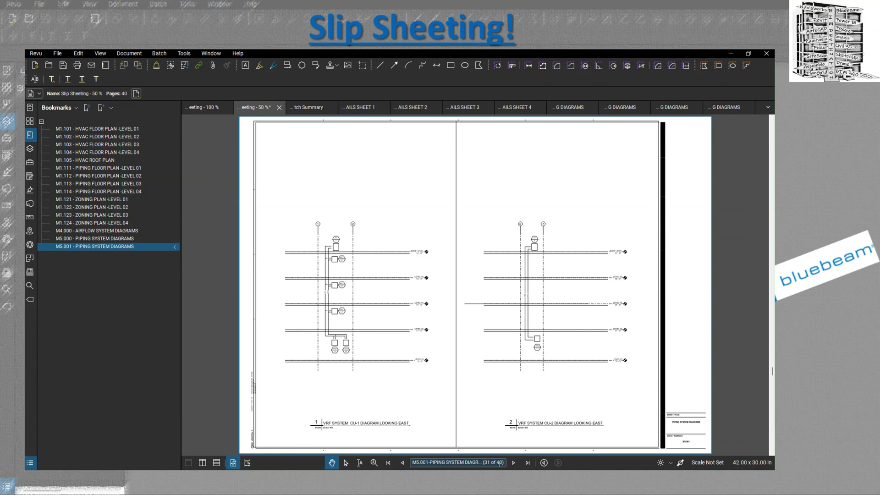
Set the Create Bookmarks name to the sheet-number region, ' - ', and the sheet-title region.
left_click(88, 108)
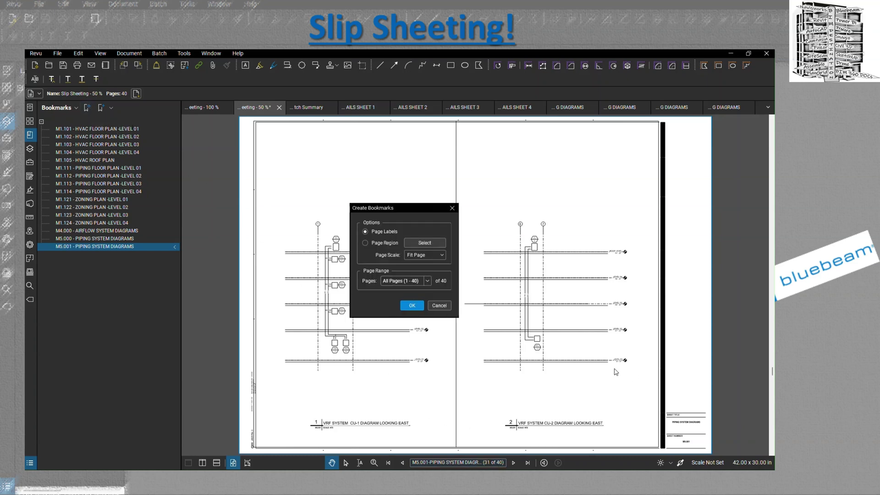
left_click(420, 243)
scroll(702, 441, "up", 5)
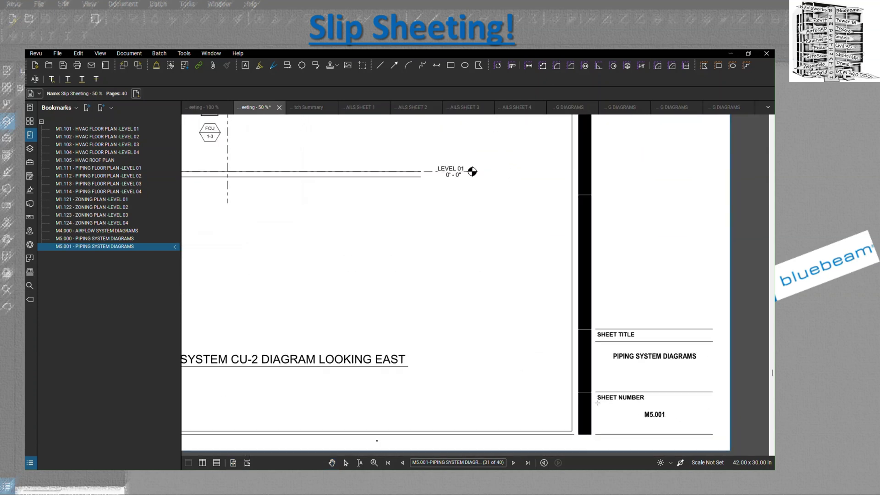
left_click_drag(596, 402, 721, 437)
type("-")
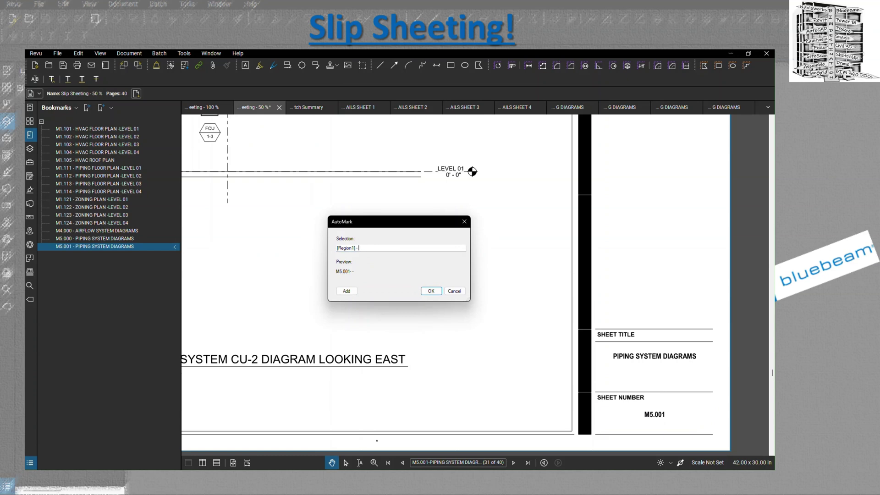
left_click(347, 291)
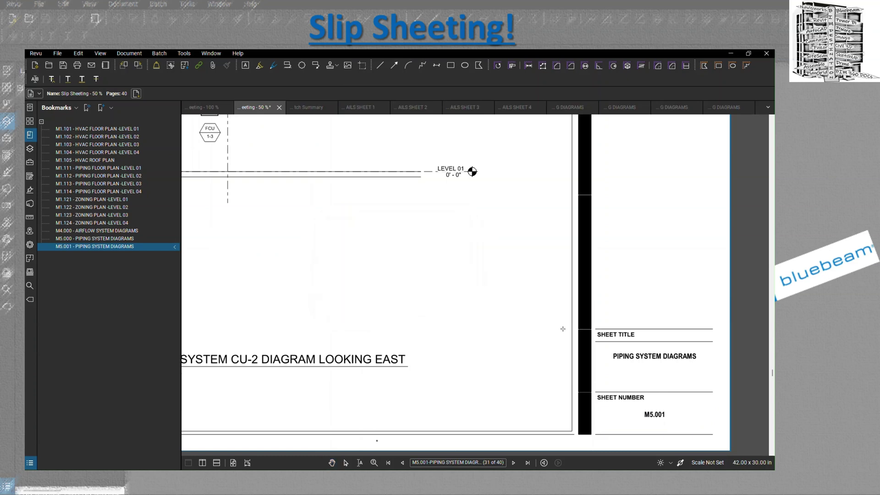
left_click_drag(635, 369, 720, 391)
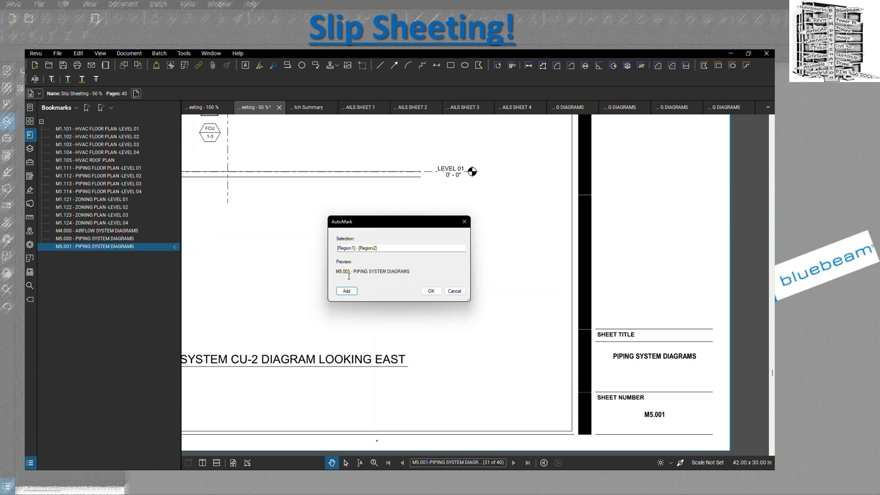
Bookmark pages 32–40 from the sheet number and sheet title regions, adding M5.001 through M7.003.
left_click(453, 291)
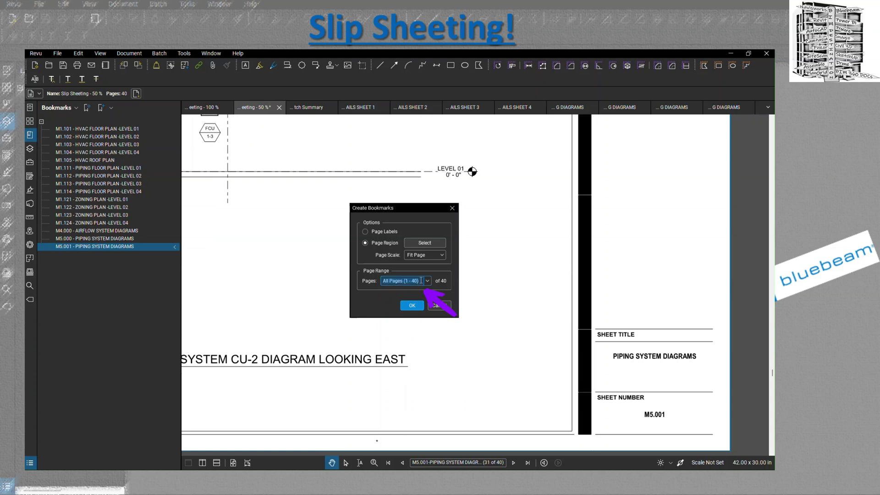
type("32-40")
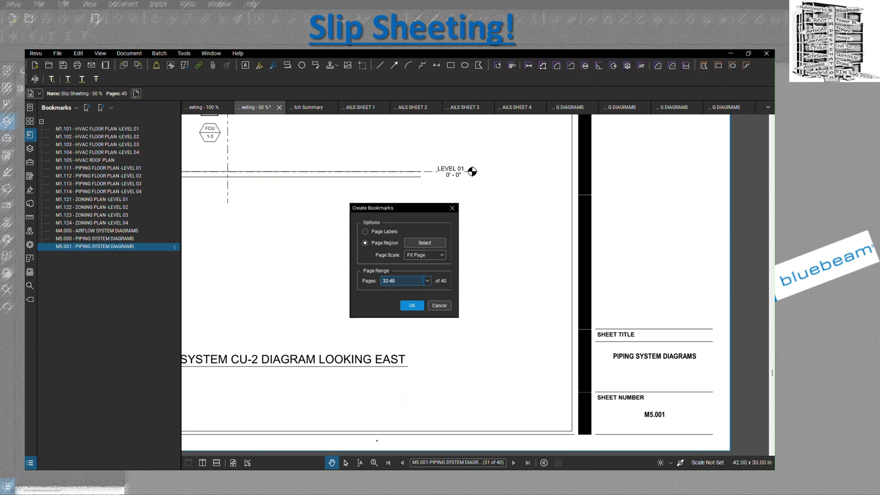
left_click(424, 243)
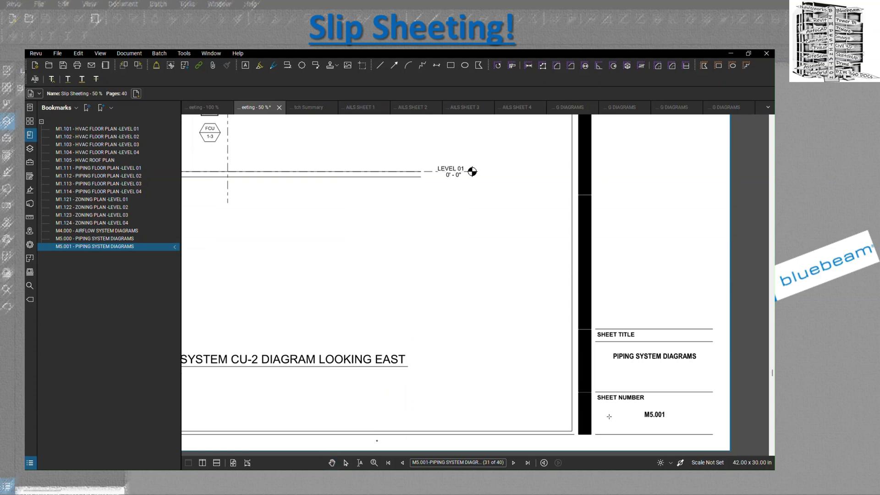
left_click_drag(594, 401, 724, 435)
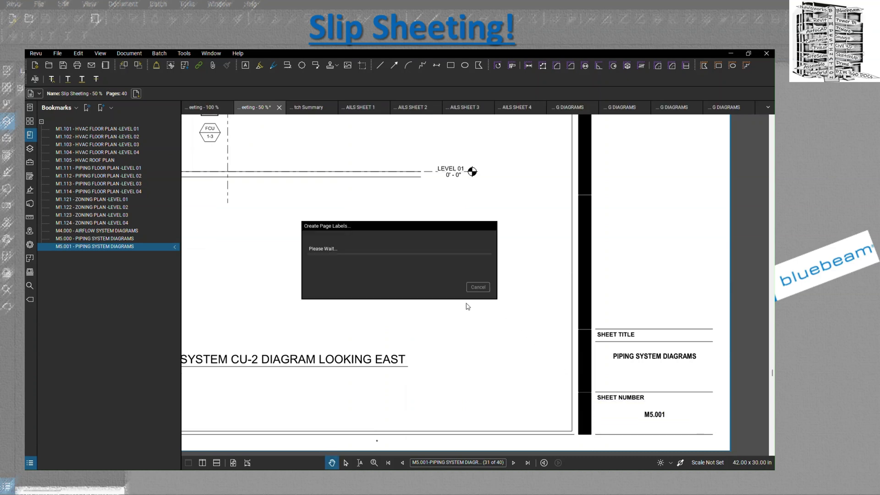
left_click(364, 249)
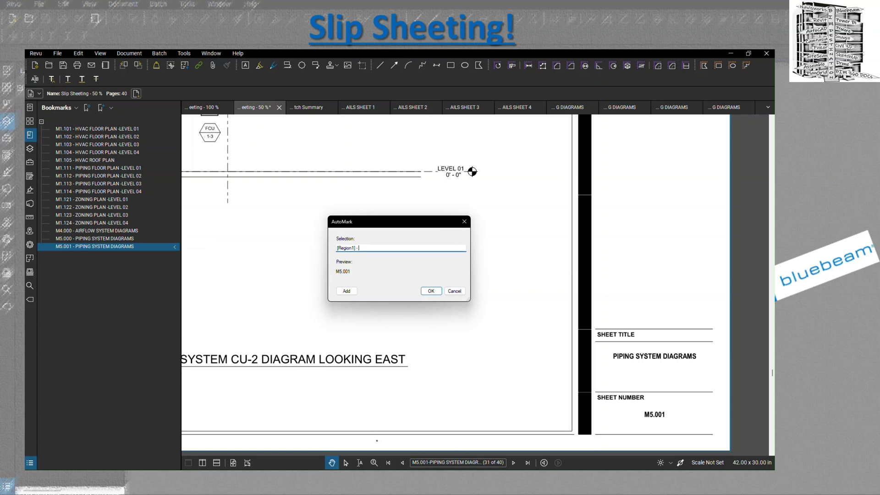
left_click(431, 291)
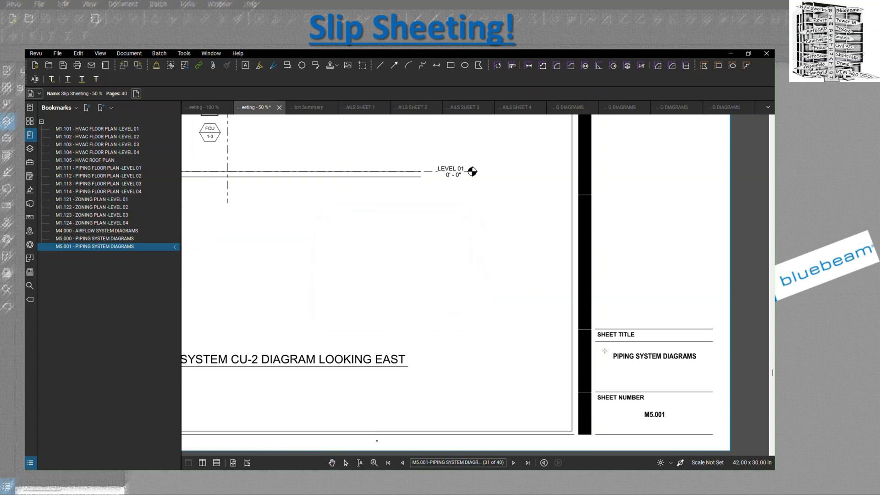
left_click_drag(596, 345, 725, 393)
left_click(431, 297)
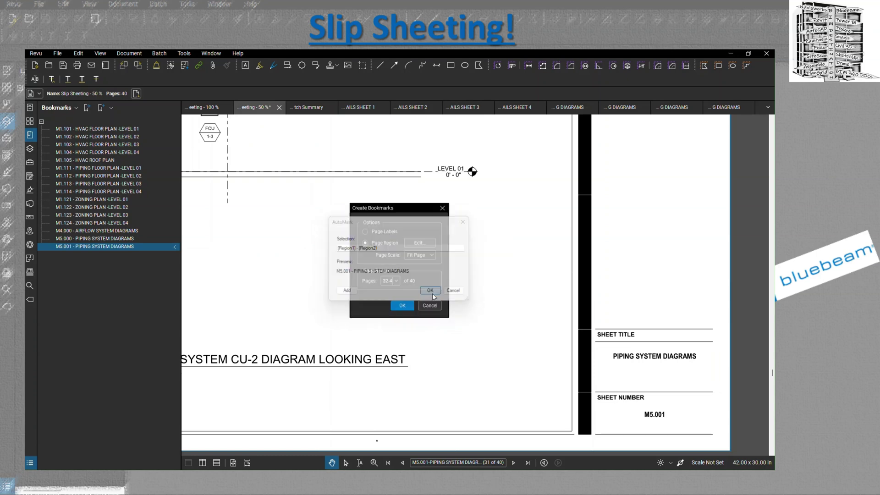
left_click(412, 306)
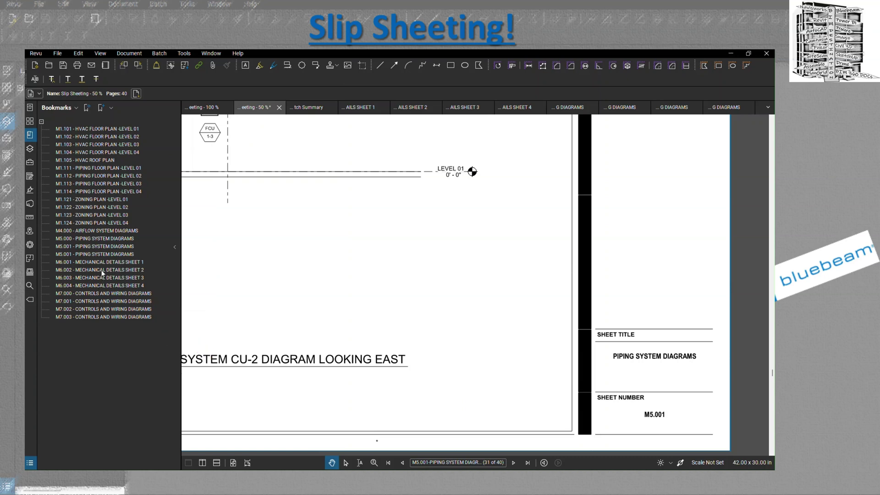
Verify the M6.001–M6.004 Mechanical Details bookmarks each open their sheet.
left_click(100, 262)
left_click(105, 270)
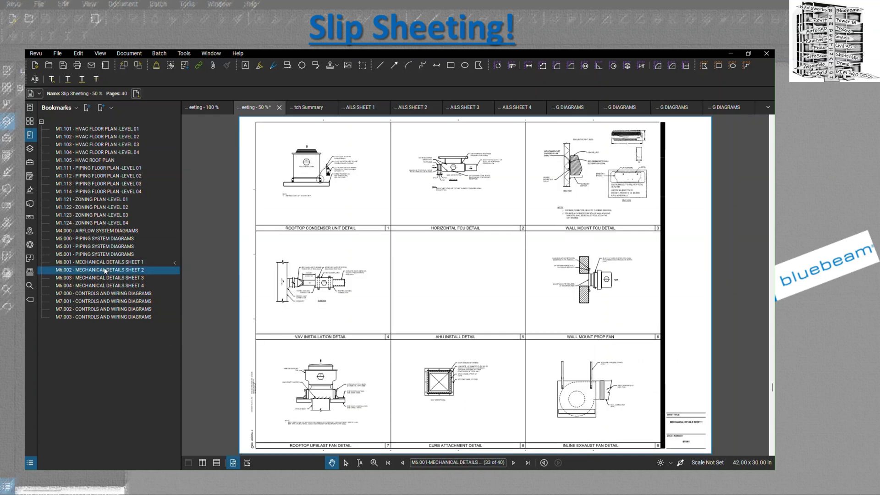
left_click(107, 278)
left_click(110, 286)
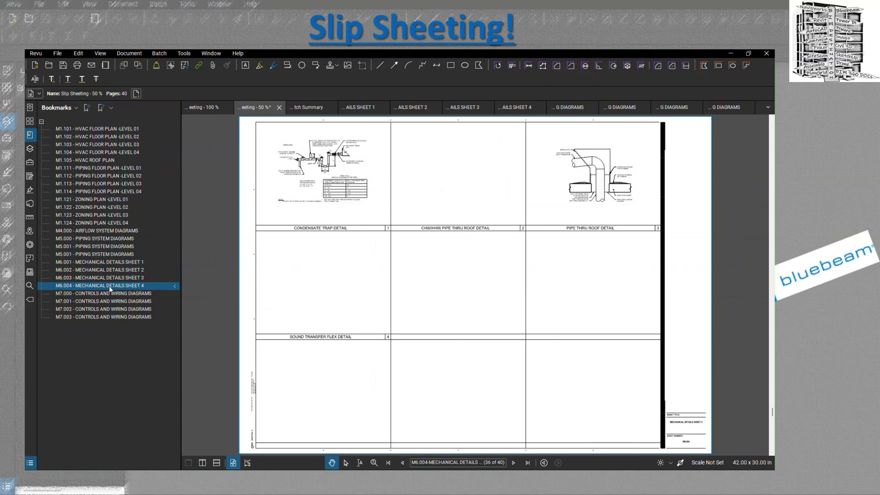
View the superseded M1.101 Level 01 floor plan copy on page 2 with page thumbnails shown.
left_click(129, 130)
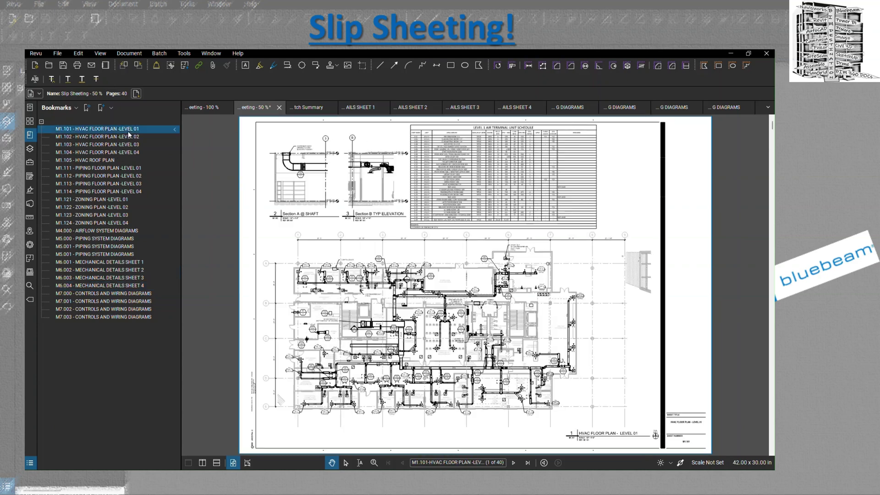
left_click(514, 463)
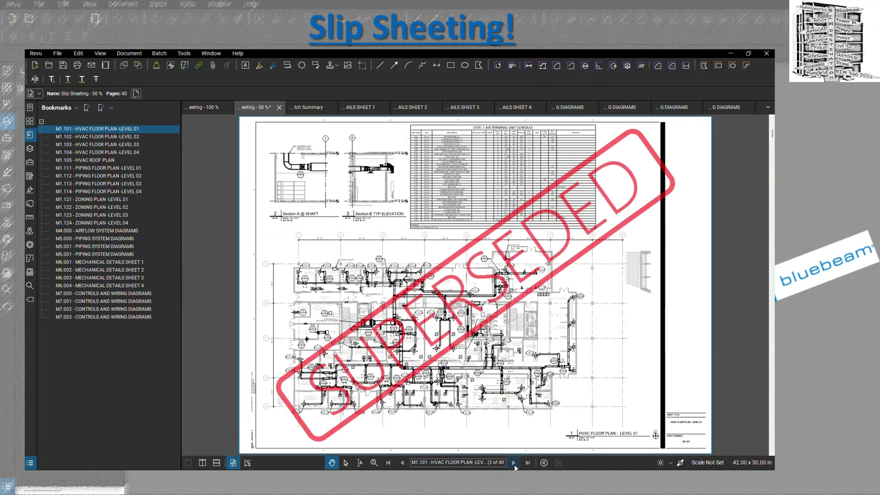
left_click(30, 121)
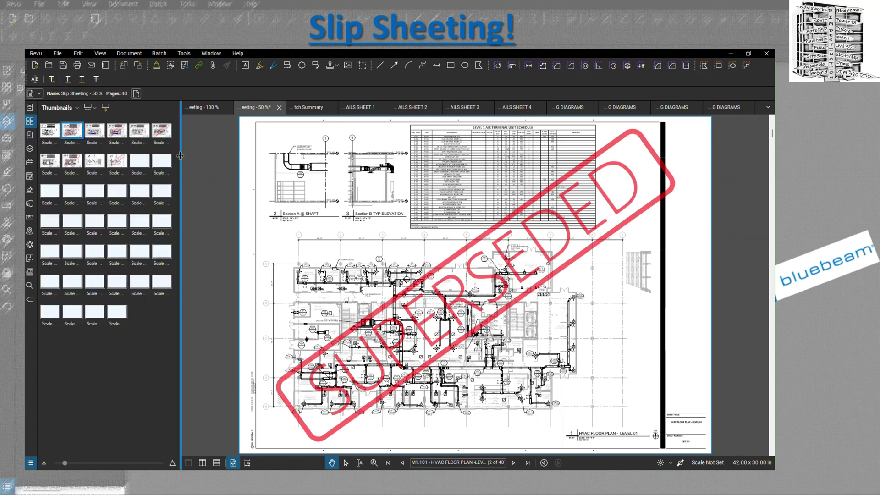
Drag the Thumbnails panel's right edge wider so more page thumbnails fit per row.
left_click_drag(181, 156, 266, 156)
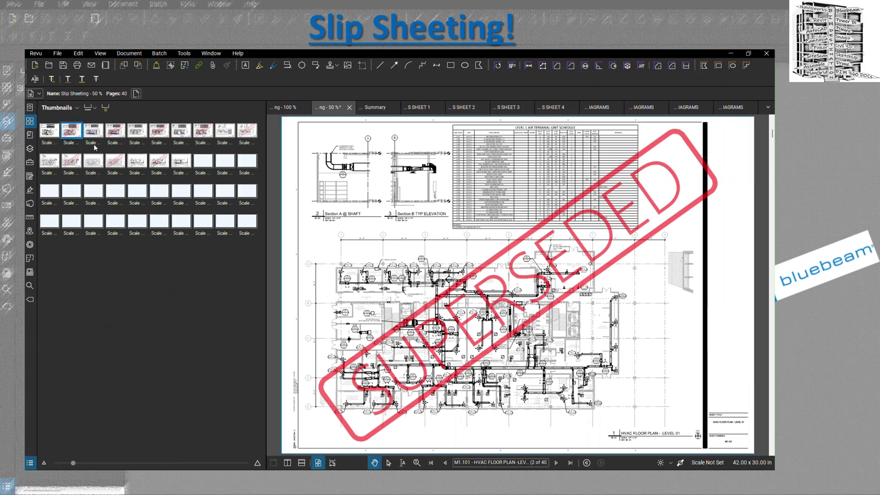